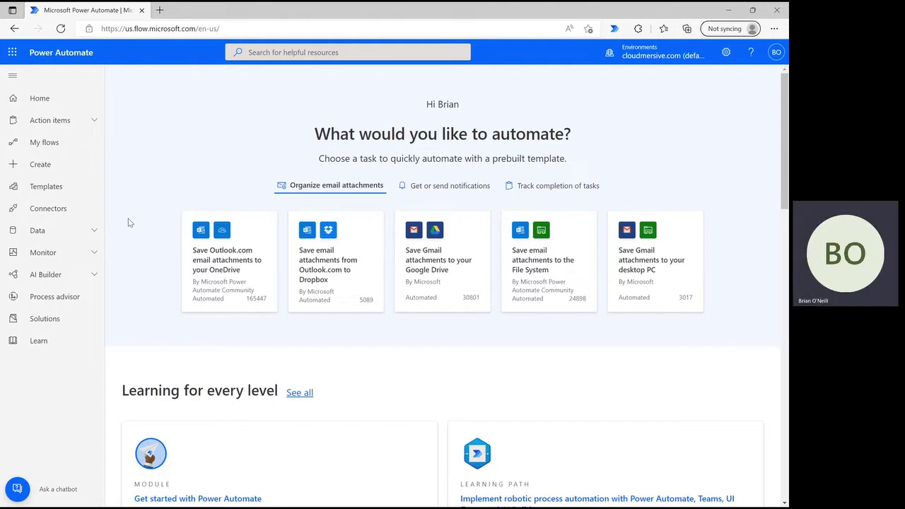
- Create an instant cloud flow named "Eng to Germ" that is triggered manually
{"action": "left_click", "coordinate": [77, 173]}
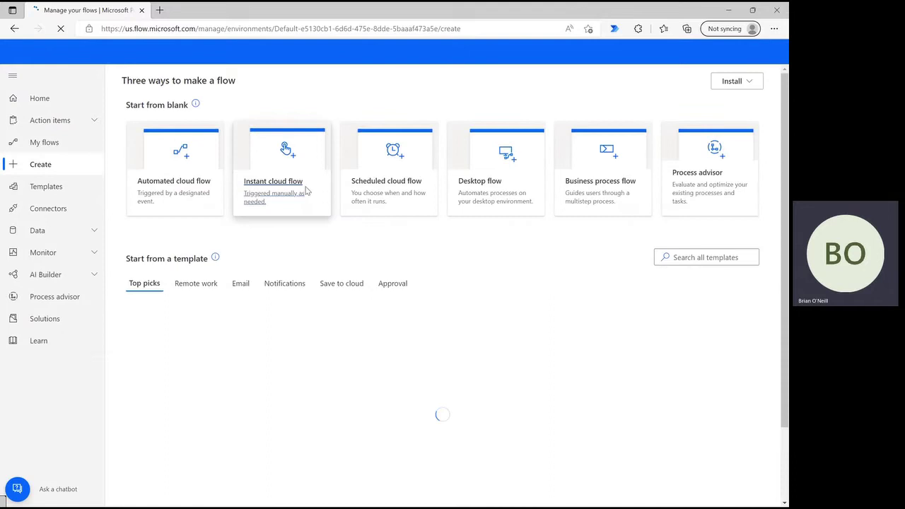
{"action": "left_click", "coordinate": [306, 190]}
{"action": "left_click", "coordinate": [463, 178]}
{"action": "type", "text": "E"}
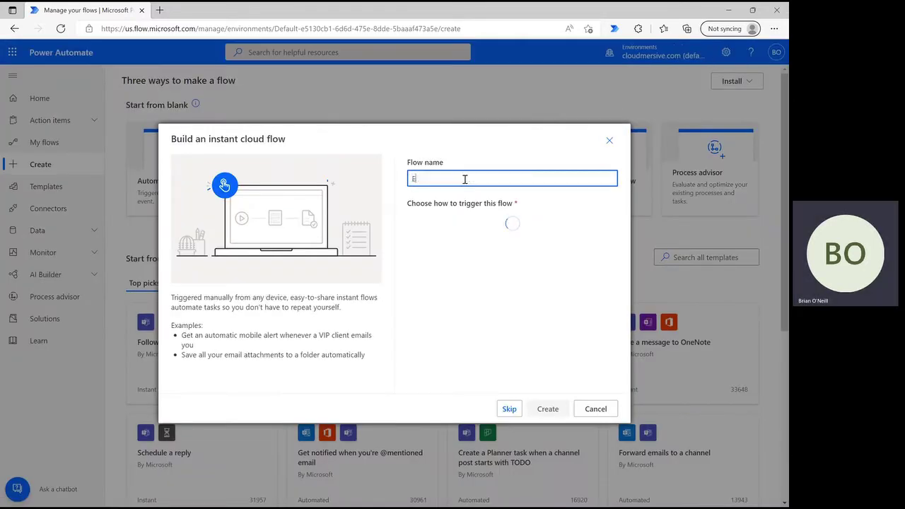
{"action": "type", "text": "ng to Germn"}
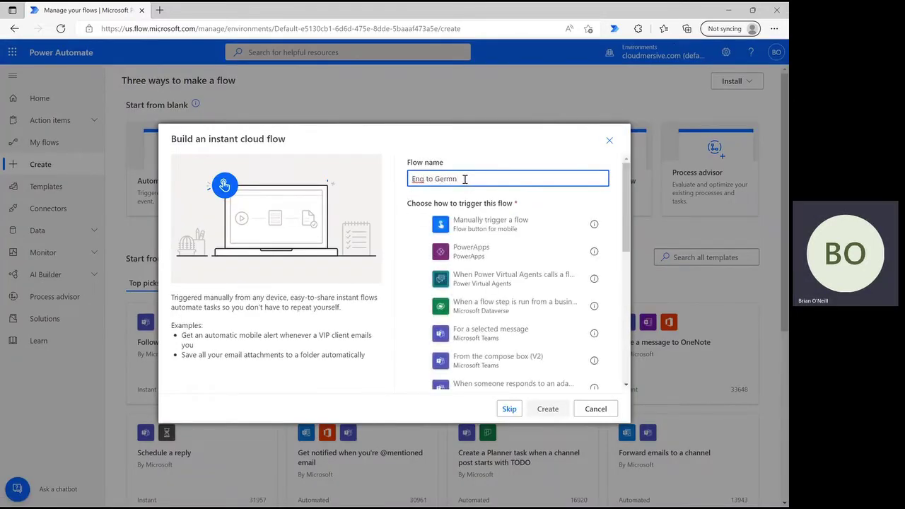
{"action": "key", "text": "BackSpace"}
{"action": "left_click", "coordinate": [479, 221]}
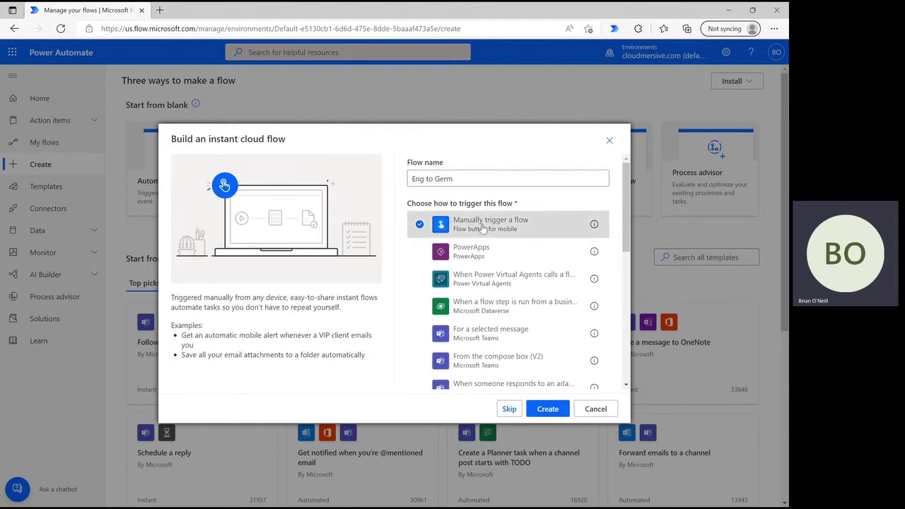
{"action": "left_click", "coordinate": [555, 410]}
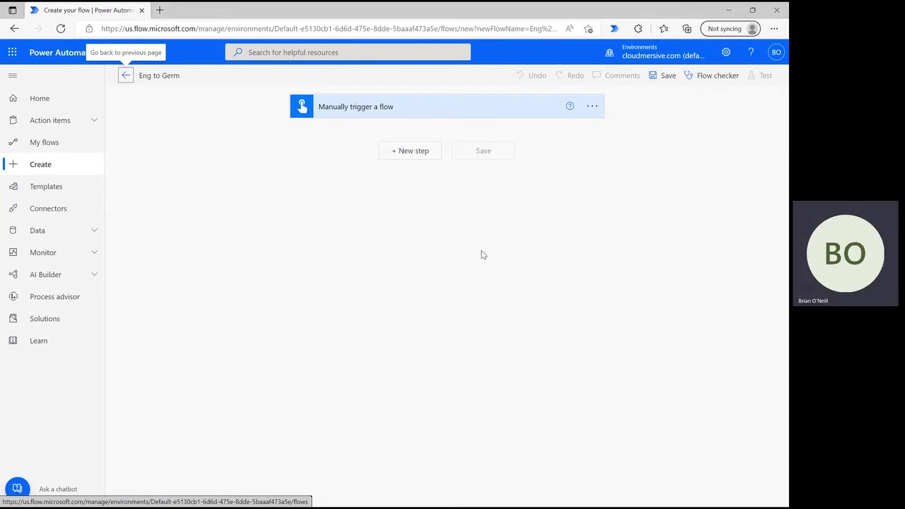
- Add the SharePoint "Get file content" action after the manual trigger
{"action": "left_click", "coordinate": [414, 151]}
{"action": "type", "text": "File"}
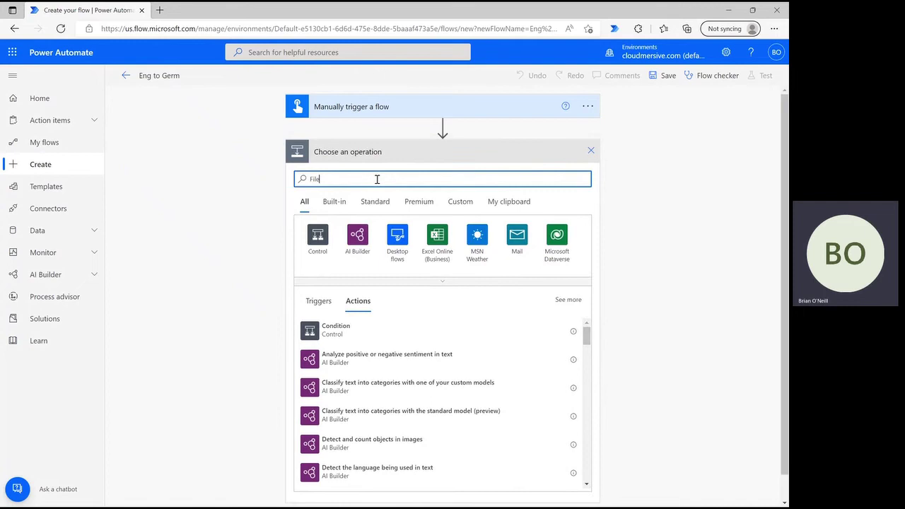
{"action": "type", "text": " Content"}
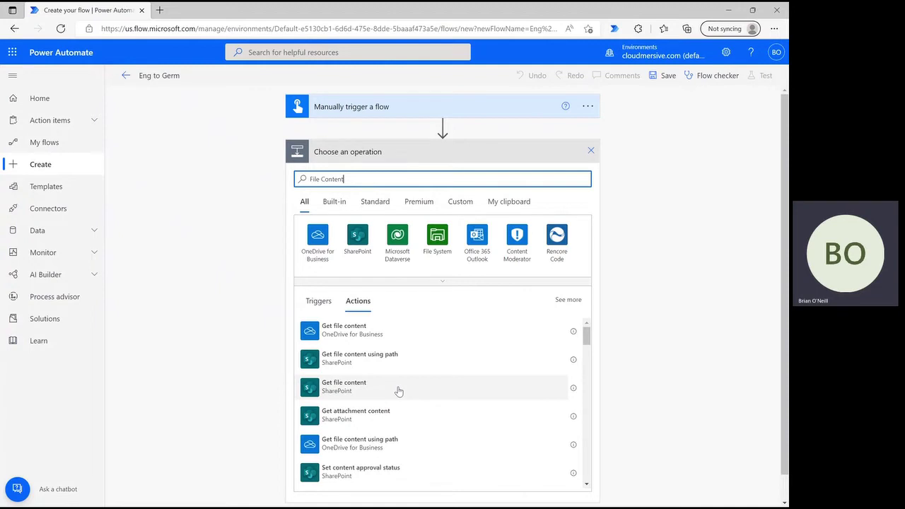
{"action": "left_click", "coordinate": [396, 391]}
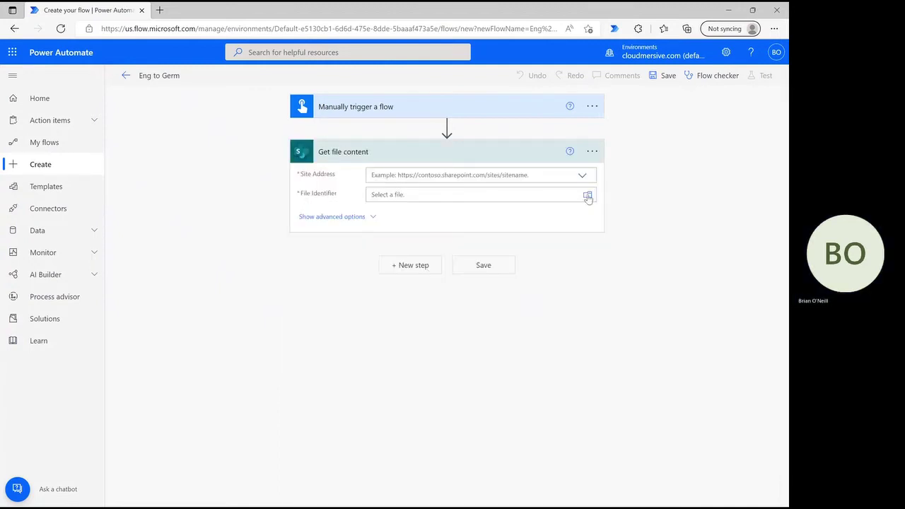
- Point Get file content to the Content Team site and the file /Shared Documents/Power Automate Samples/Sample Text for Translation.txt
{"action": "left_click", "coordinate": [589, 176]}
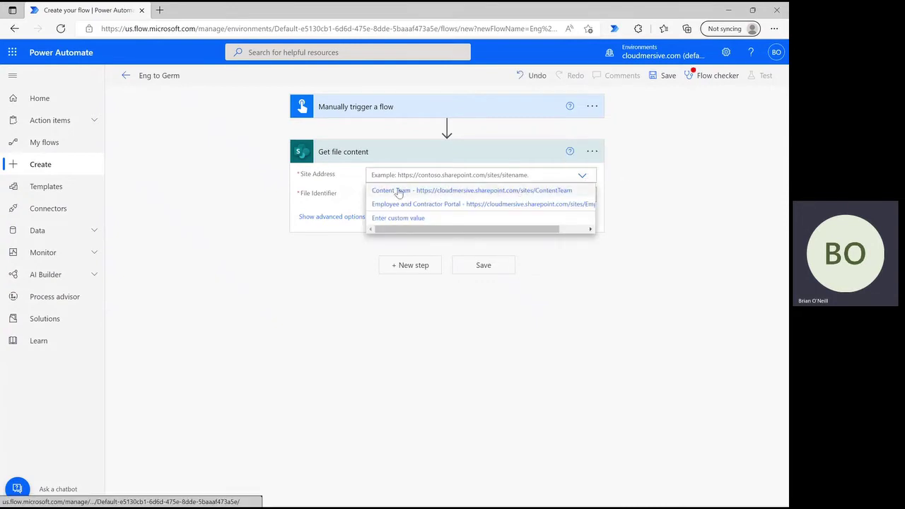
{"action": "left_click", "coordinate": [398, 191]}
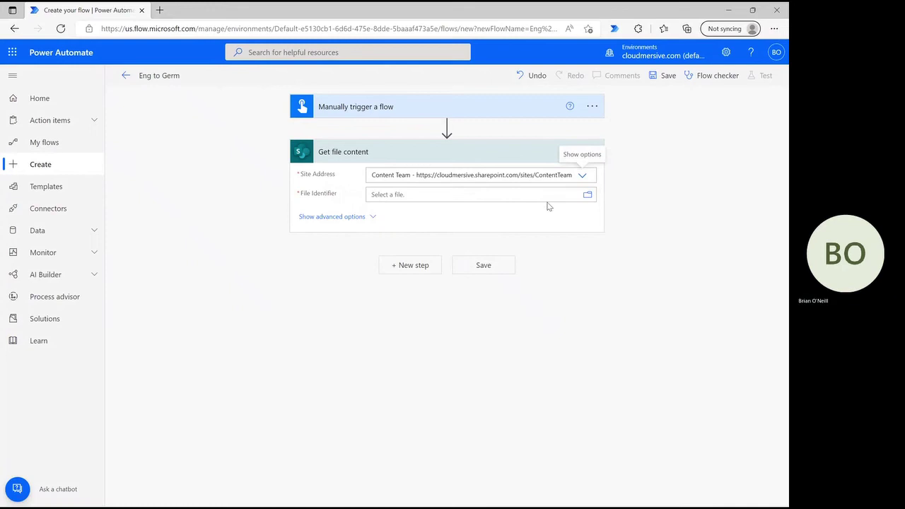
{"action": "left_click", "coordinate": [588, 200]}
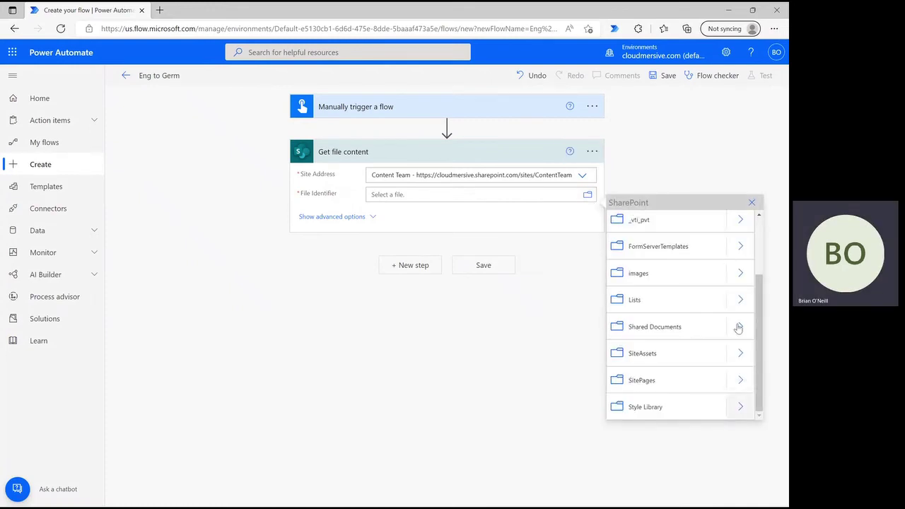
{"action": "left_click", "coordinate": [739, 326]}
{"action": "scroll", "coordinate": [713, 317], "scroll_direction": "down", "scroll_amount": 2}
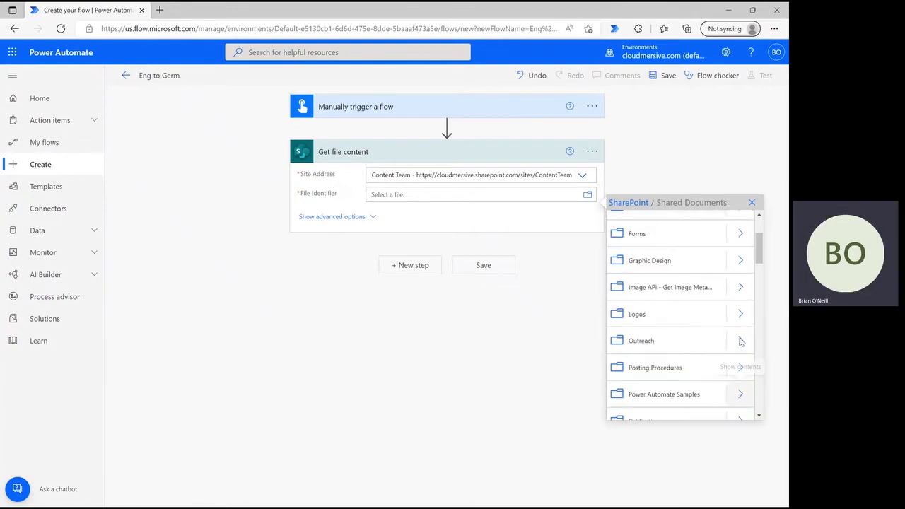
{"action": "left_click", "coordinate": [740, 393]}
{"action": "left_click", "coordinate": [676, 225]}
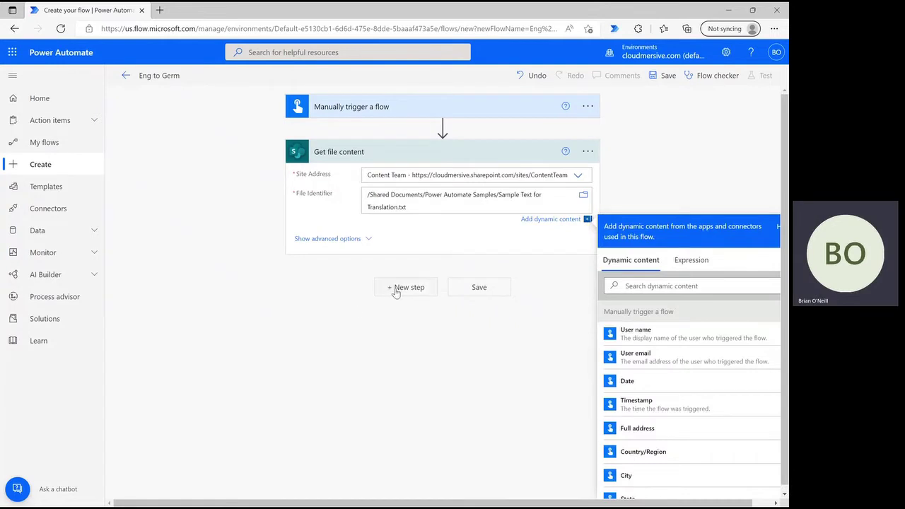
{"action": "left_click", "coordinate": [323, 299]}
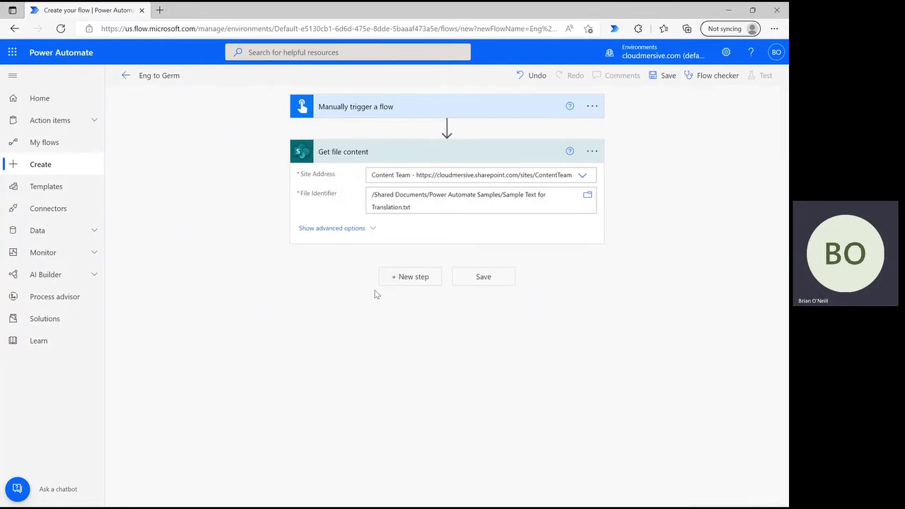
- Add the Cloudmersive NLP action "Translate English to German text with Deep Learning AI" after Get file content
{"action": "left_click", "coordinate": [407, 277]}
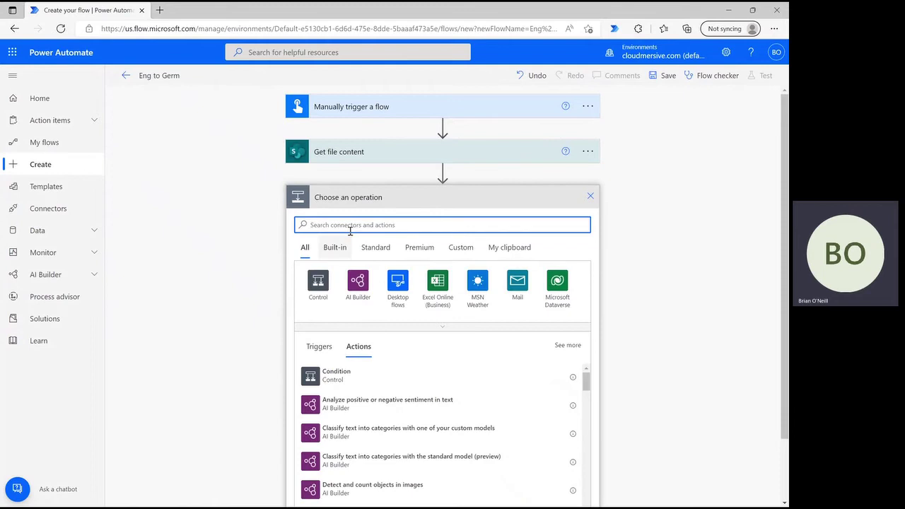
{"action": "type", "text": "Cloudmersive"}
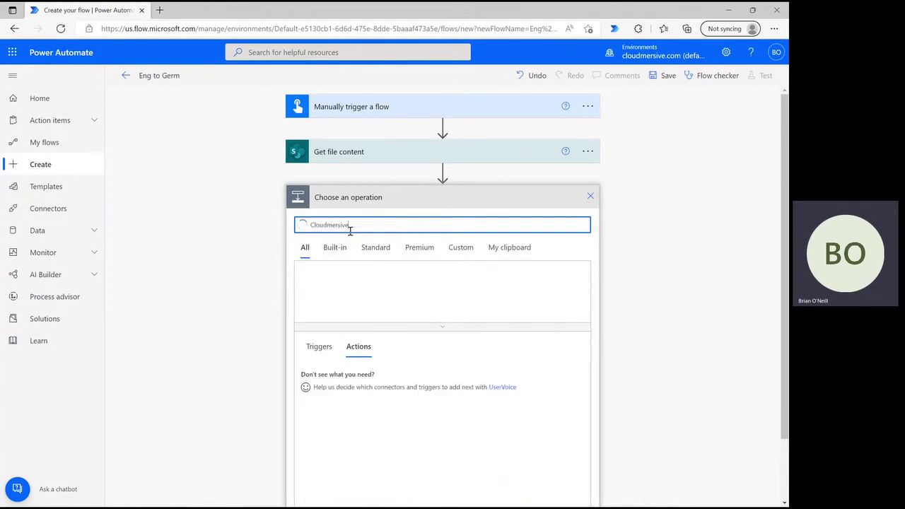
{"action": "left_click", "coordinate": [453, 331]}
{"action": "scroll", "coordinate": [622, 331], "scroll_direction": "down", "scroll_amount": 1}
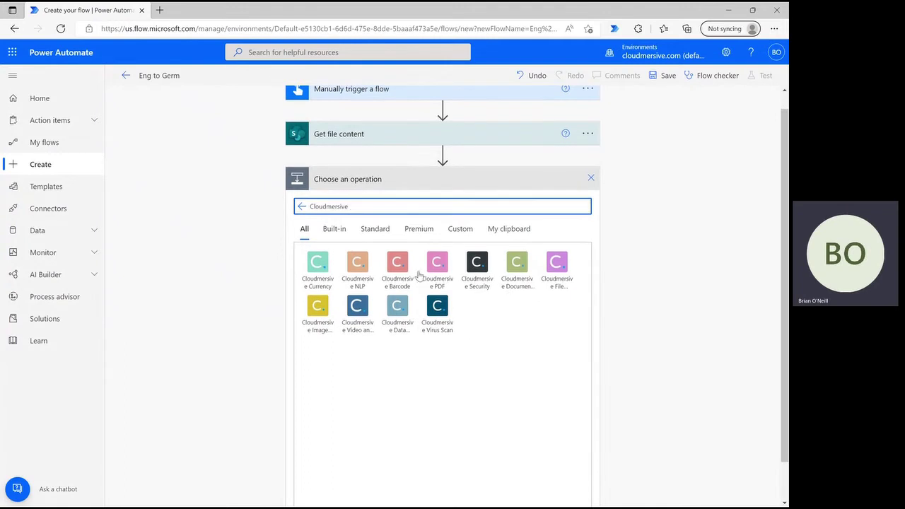
{"action": "left_click", "coordinate": [359, 268]}
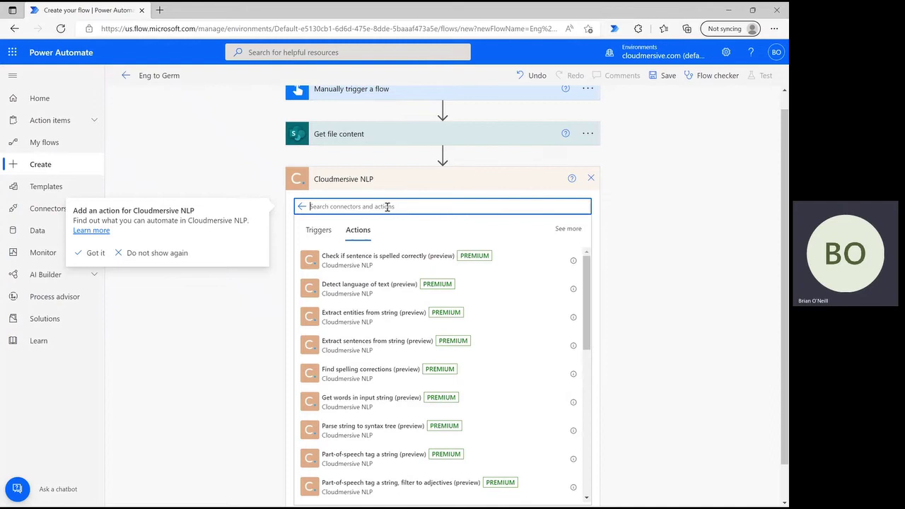
{"action": "type", "text": "English to german"}
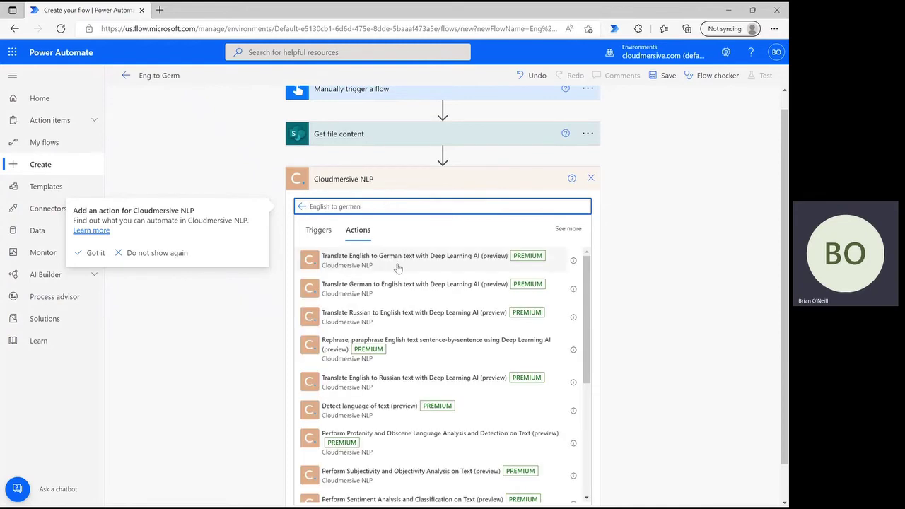
{"action": "left_click", "coordinate": [398, 268]}
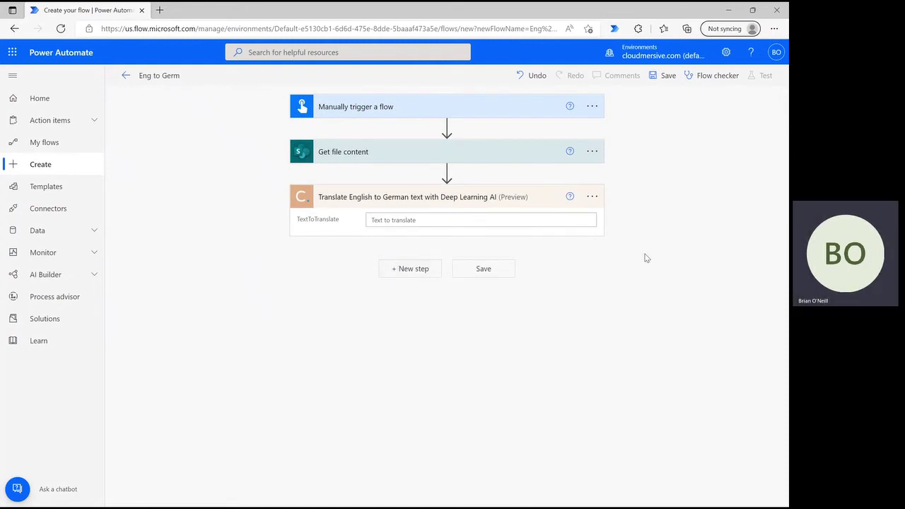
- Use the dynamic File Content from Get file content as the translation action's TextToTranslate
{"action": "left_click", "coordinate": [424, 220]}
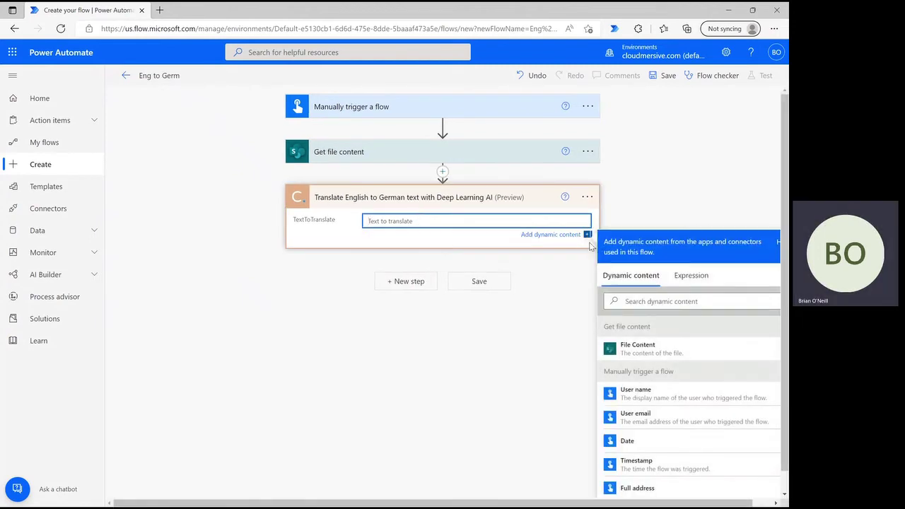
{"action": "left_click", "coordinate": [692, 351]}
{"action": "left_click", "coordinate": [690, 191]}
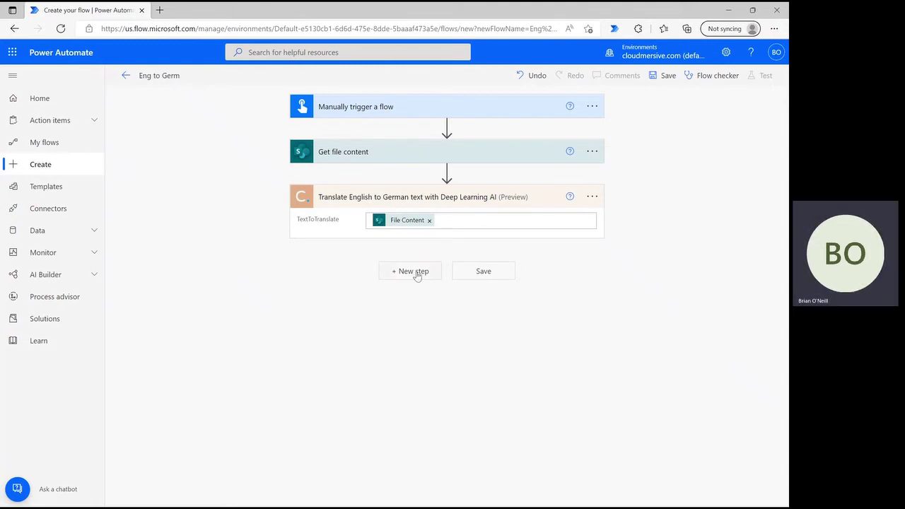
- Add the SharePoint "Create file" action after the translation action
{"action": "left_click", "coordinate": [417, 273]}
{"action": "type", "text": "Create file"}
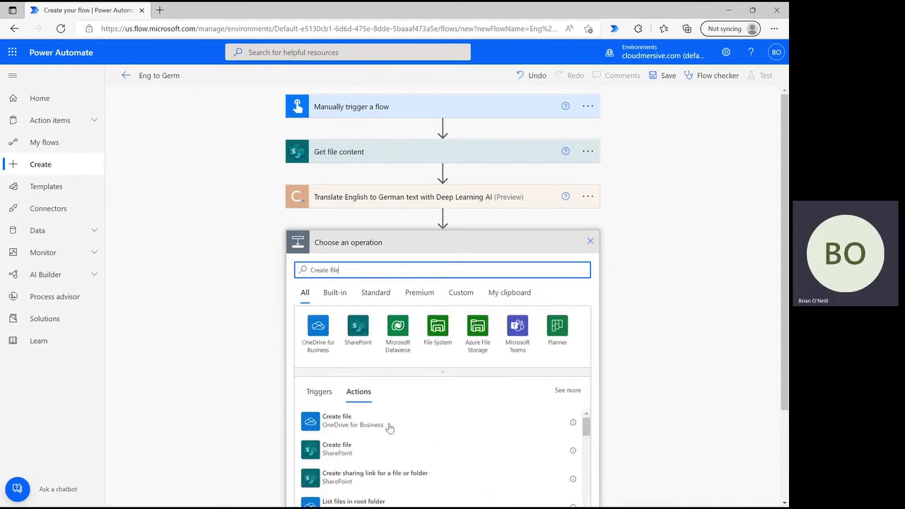
{"action": "left_click", "coordinate": [384, 451]}
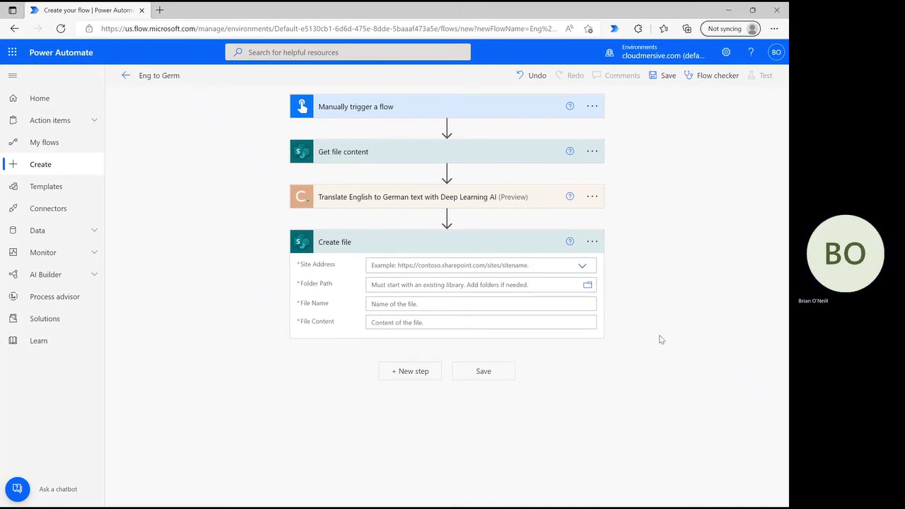
- Set the Create file action's site to Content Team and its folder path to /Shared Documents/Power Automate Samples
{"action": "left_click", "coordinate": [581, 265]}
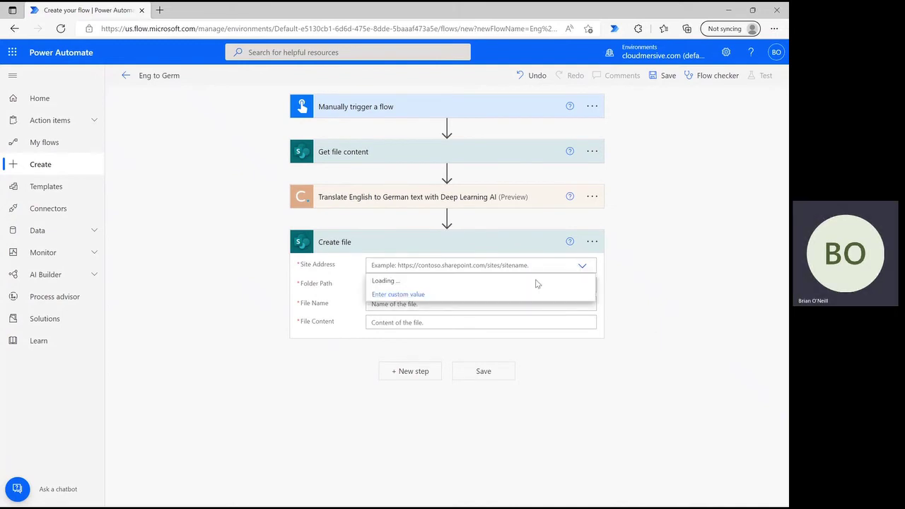
{"action": "left_click", "coordinate": [460, 282]}
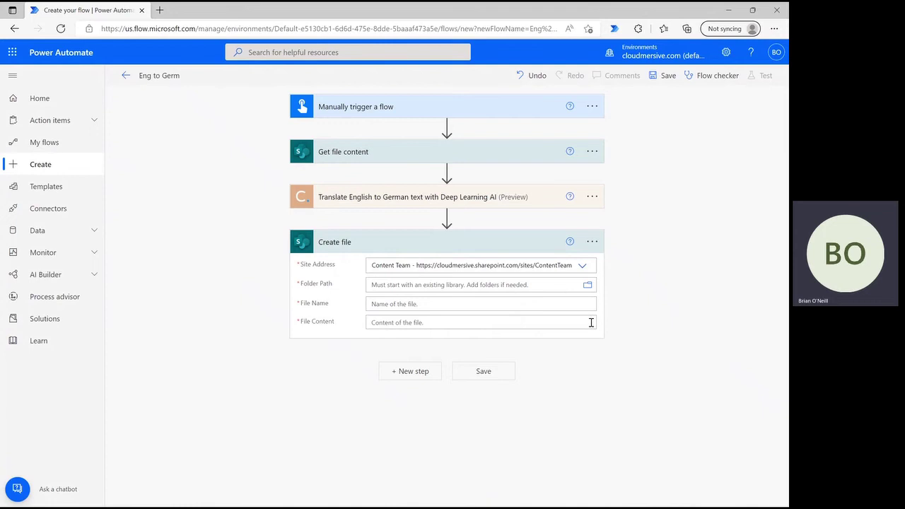
{"action": "left_click", "coordinate": [587, 284]}
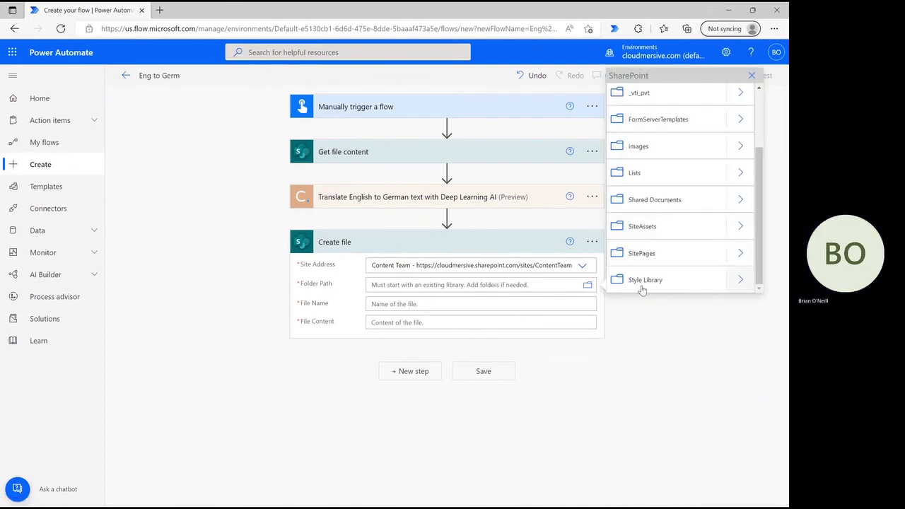
{"action": "left_click", "coordinate": [742, 203]}
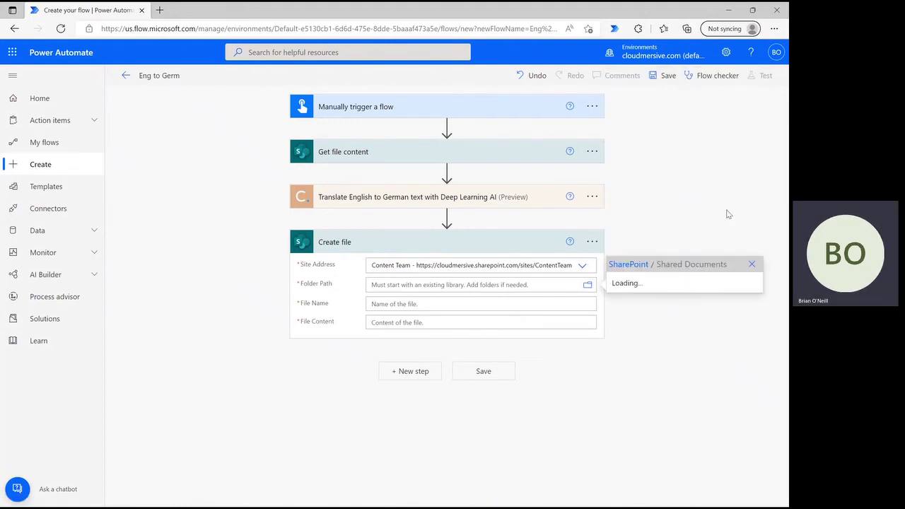
{"action": "scroll", "coordinate": [706, 227], "scroll_direction": "down", "scroll_amount": 2}
{"action": "left_click", "coordinate": [691, 224]}
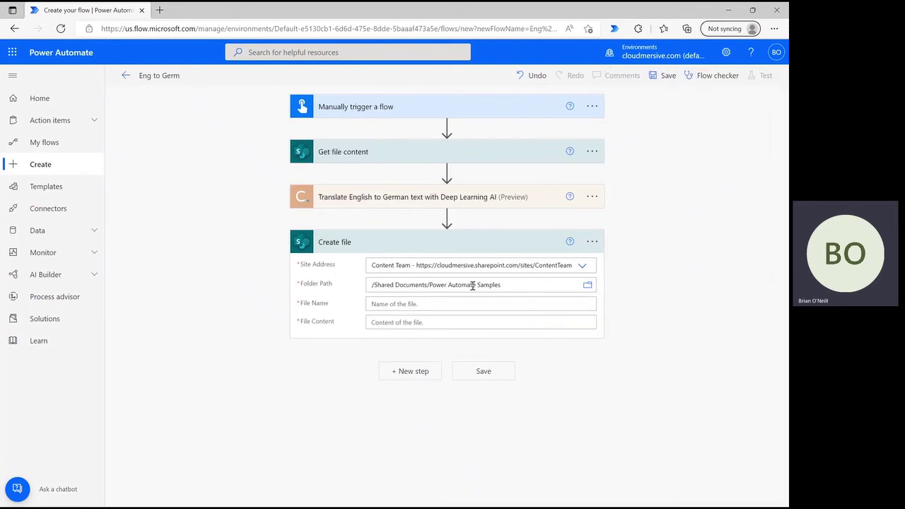
- Name the file in the Create file action "Translated Text.txt"
{"action": "left_click", "coordinate": [436, 304]}
{"action": "type", "text": "Translated TExt"}
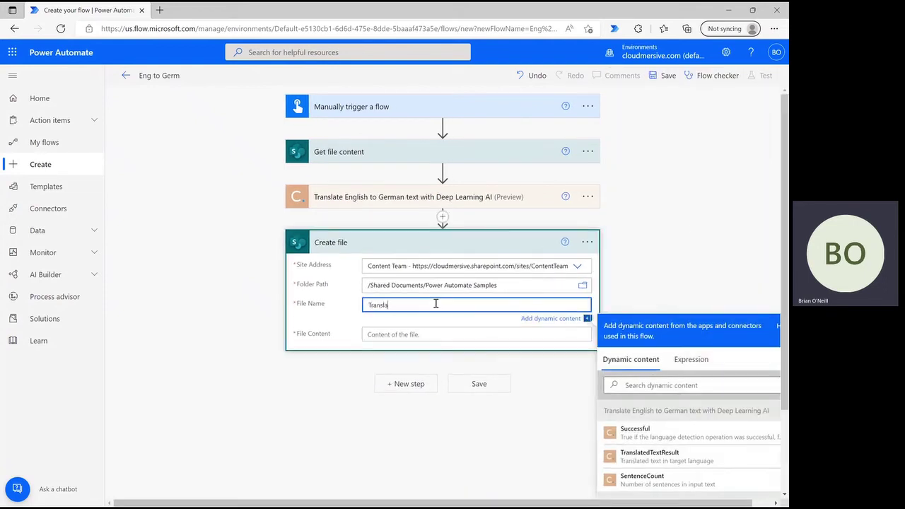
{"action": "key", "text": "BackSpace"}
{"action": "key", "text": "BackSpace"}
{"action": "key", "text": "BackSpace"}
{"action": "type", "text": "ext.txt"}
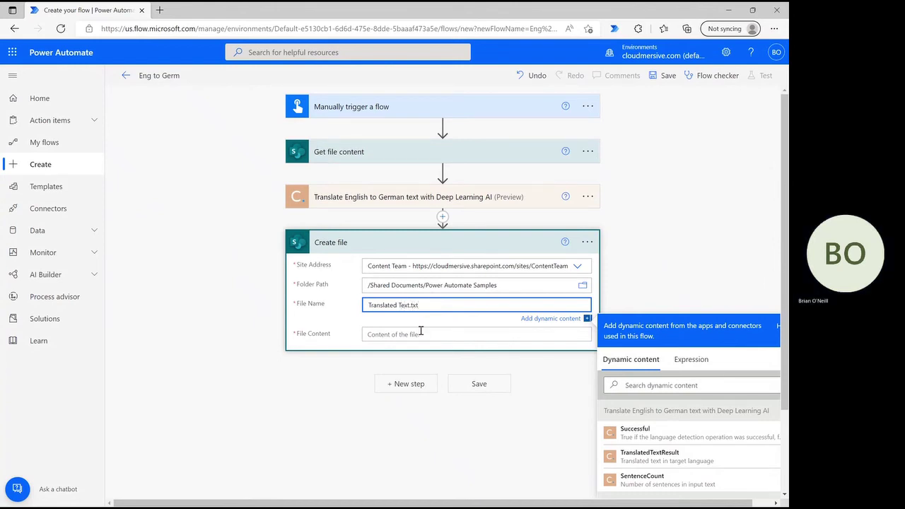
- Set the Create file action's file content to the dynamic TranslatedTextResult and save the flow
{"action": "left_click", "coordinate": [420, 331]}
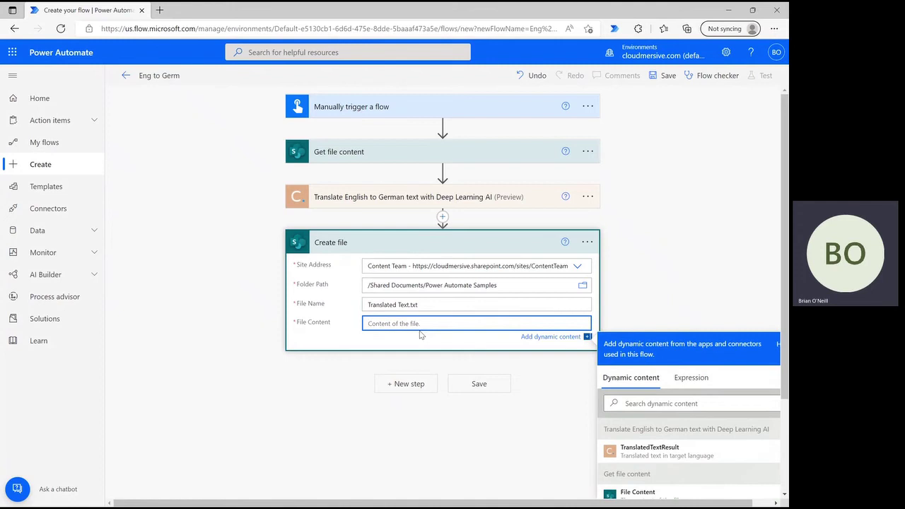
{"action": "left_click", "coordinate": [681, 456]}
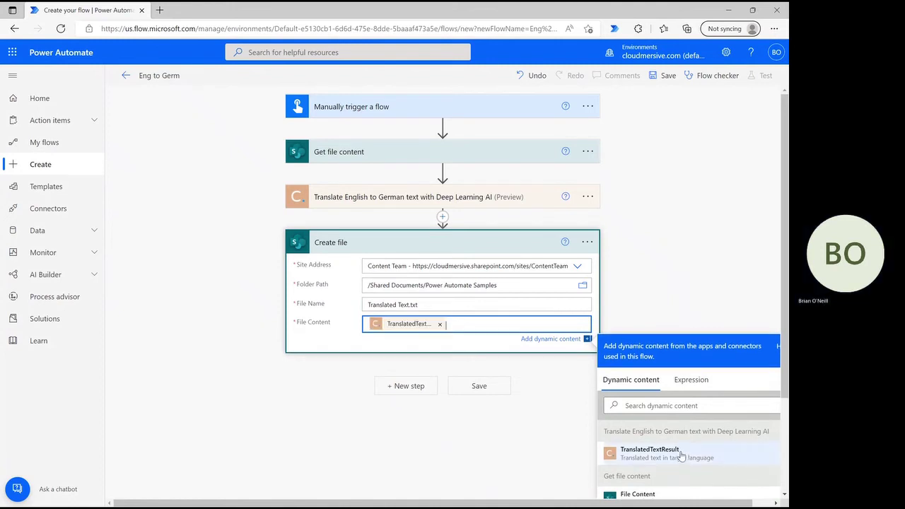
{"action": "left_click", "coordinate": [694, 280]}
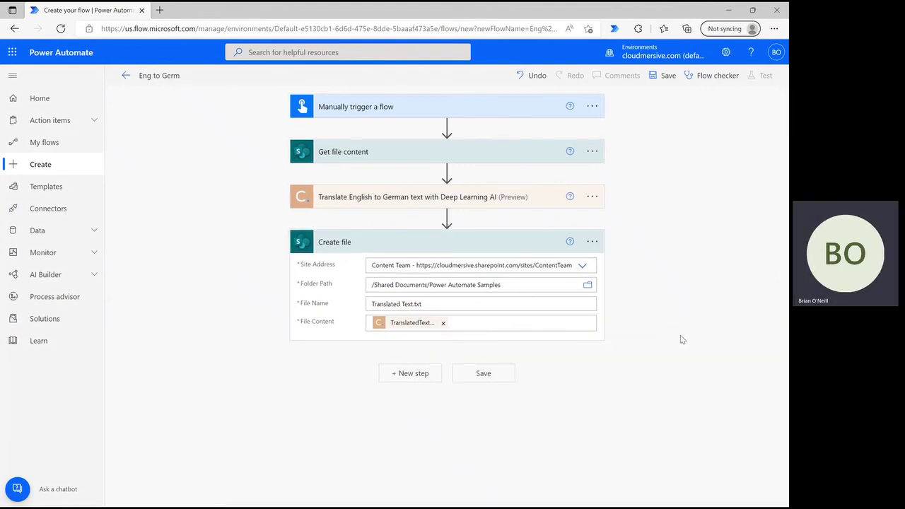
{"action": "left_click", "coordinate": [483, 373]}
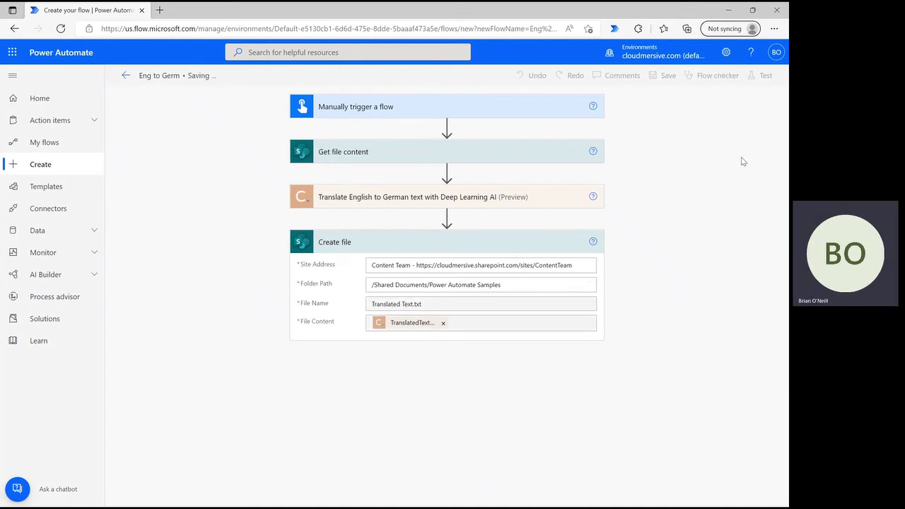
- Test the Eng to Germ flow with a manual trigger, run it and close the run confirmation
{"action": "left_click", "coordinate": [761, 78]}
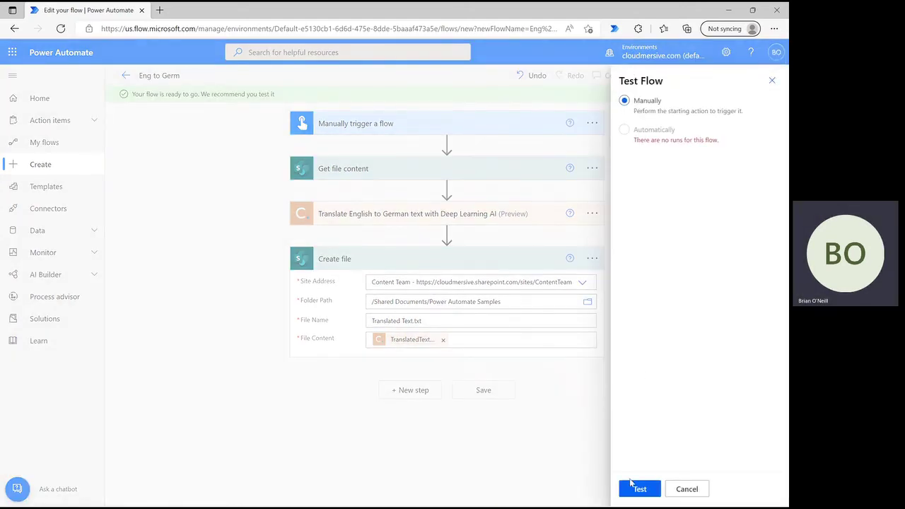
{"action": "left_click", "coordinate": [635, 488]}
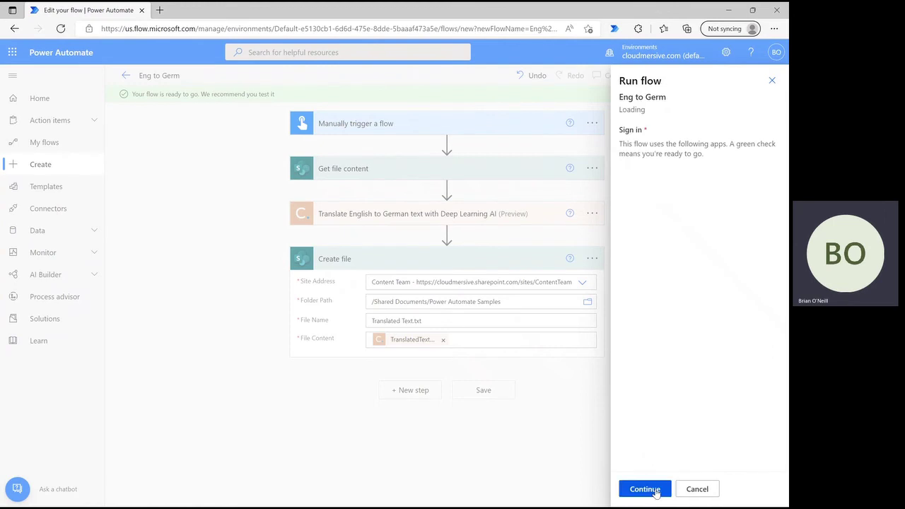
{"action": "left_click", "coordinate": [645, 488]}
{"action": "left_click", "coordinate": [645, 489]}
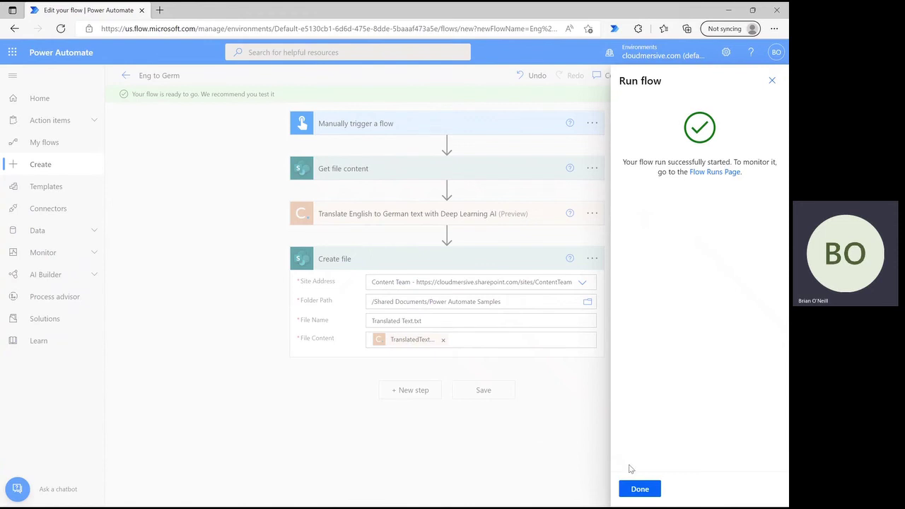
{"action": "left_click", "coordinate": [636, 487]}
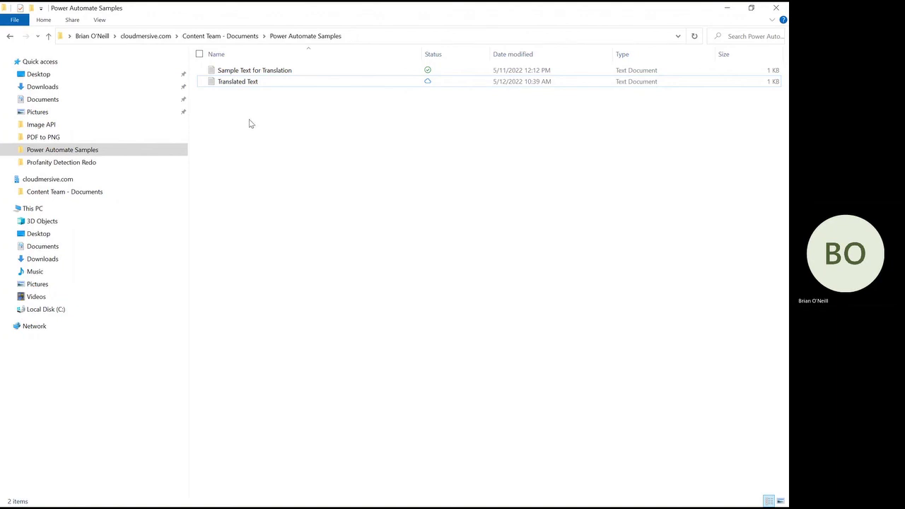
- Open the Translated Text file from the Power Automate Samples folder in File Explorer to check the German translation
{"action": "left_click", "coordinate": [277, 85]}
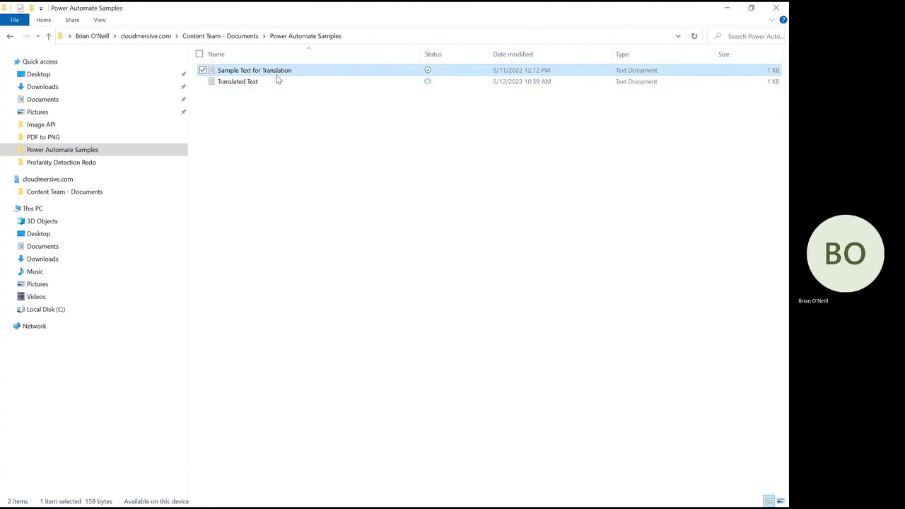
{"action": "double_click", "coordinate": [277, 82]}
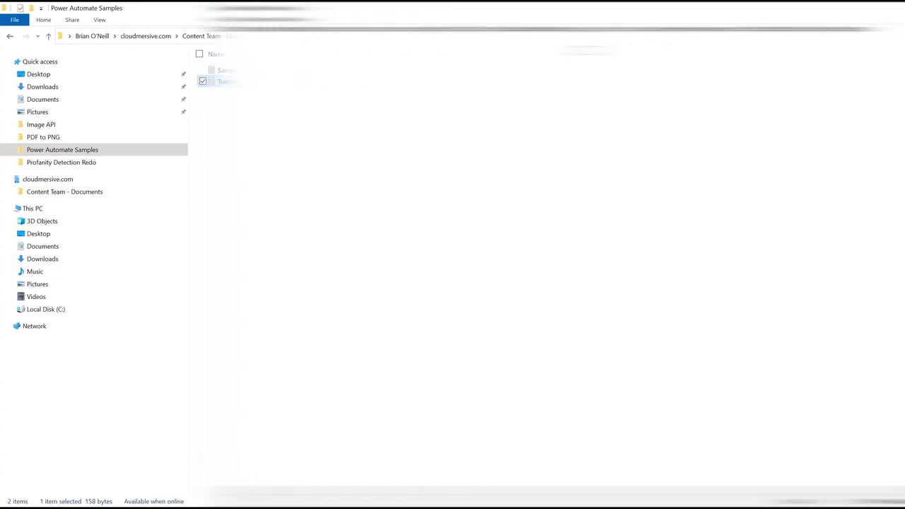